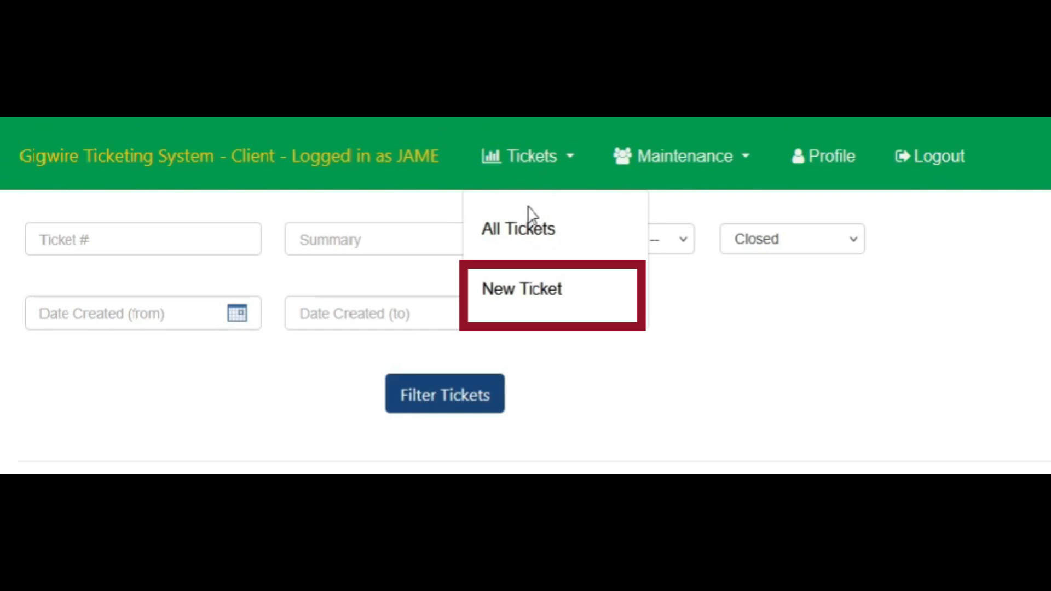
{"action": "left_click", "coordinate": [646, 159]}
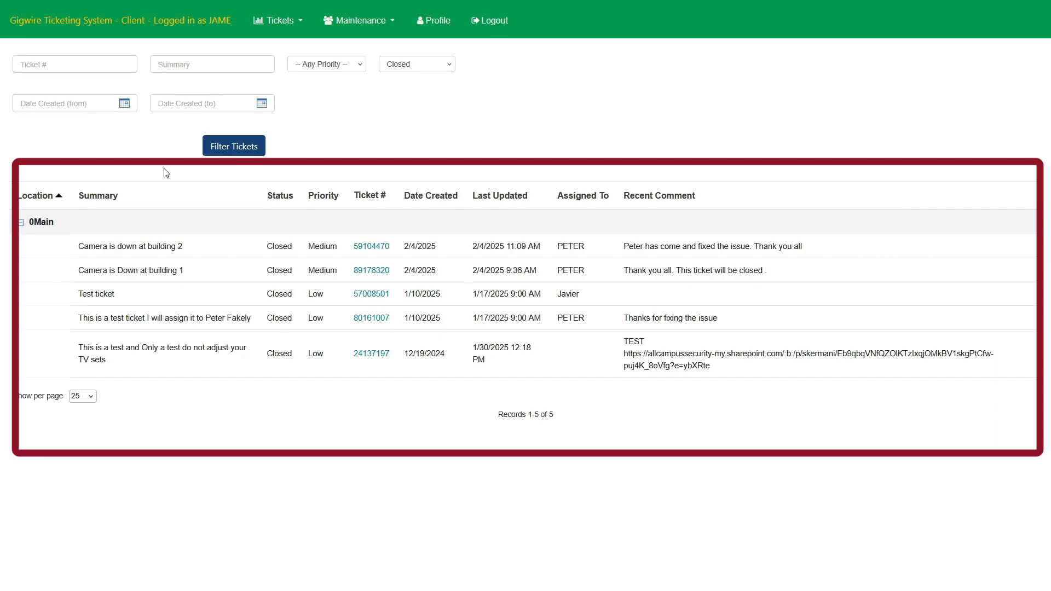
Step: Start a new ticket and enter the summary "Camera is down near the parking lot"
{"action": "left_click", "coordinate": [277, 31]}
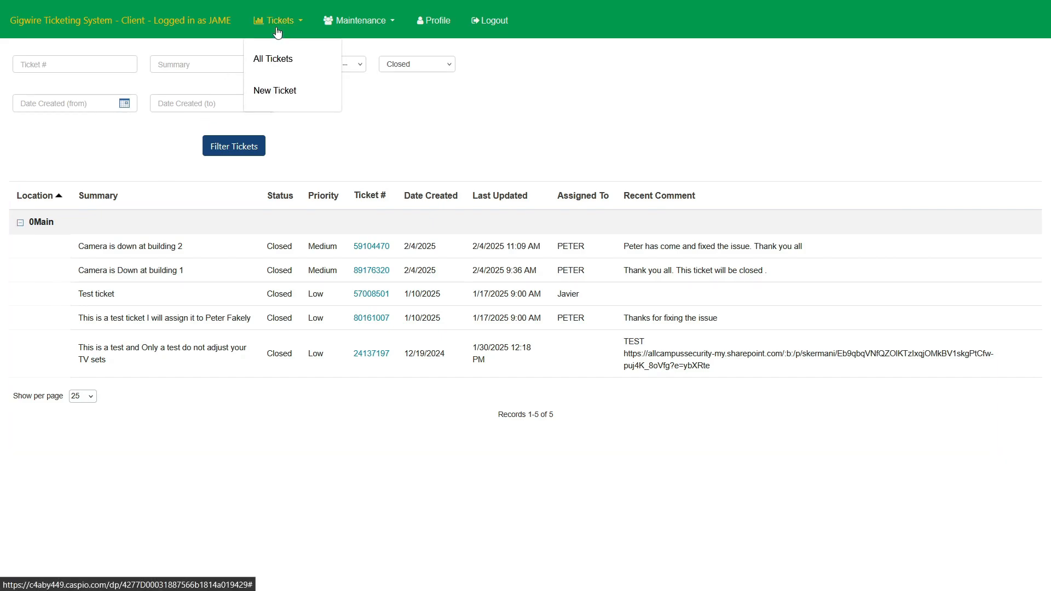
{"action": "left_click", "coordinate": [282, 96]}
{"action": "left_click", "coordinate": [174, 130]}
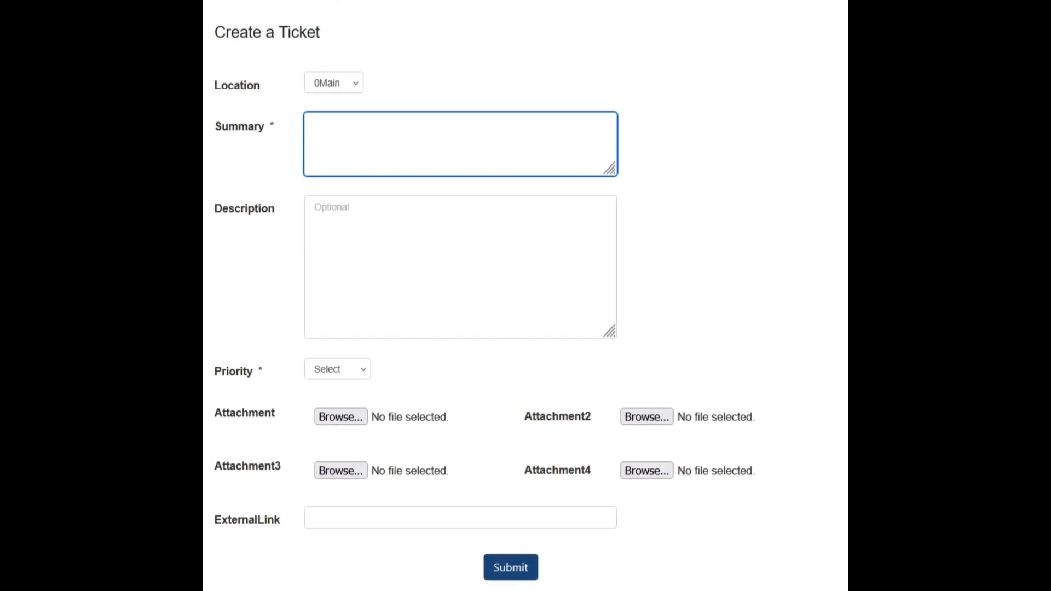
{"action": "type", "text": "Camera is down near the "}
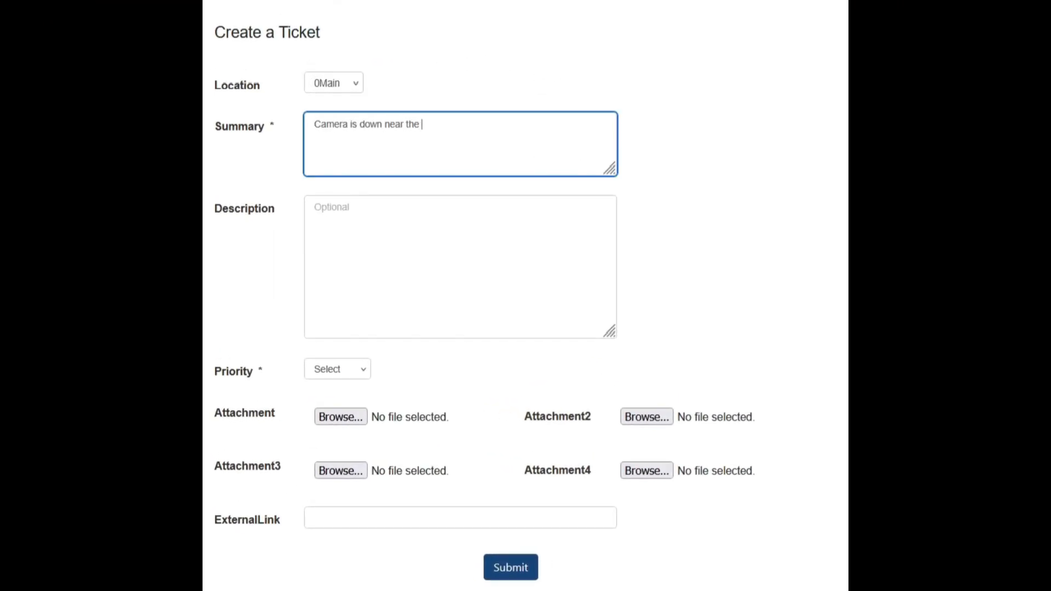
{"action": "type", "text": "parking lot"}
Step: Enter the ticket description "The middle camera outside is down. It looks broken." and set the priority to Medium
{"action": "left_click", "coordinate": [351, 230]}
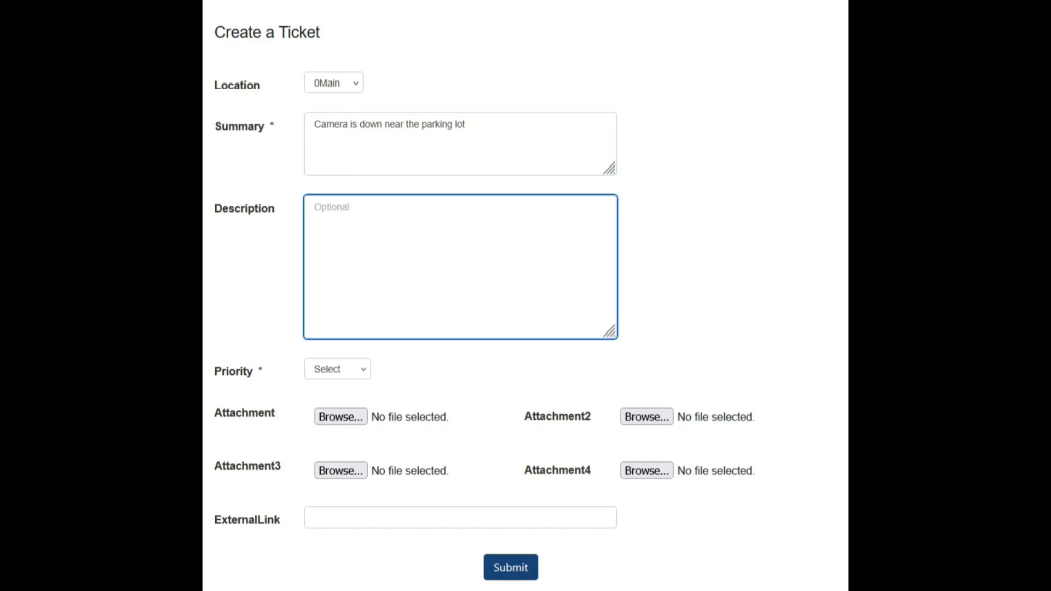
{"action": "type", "text": "The middle camera outsid"}
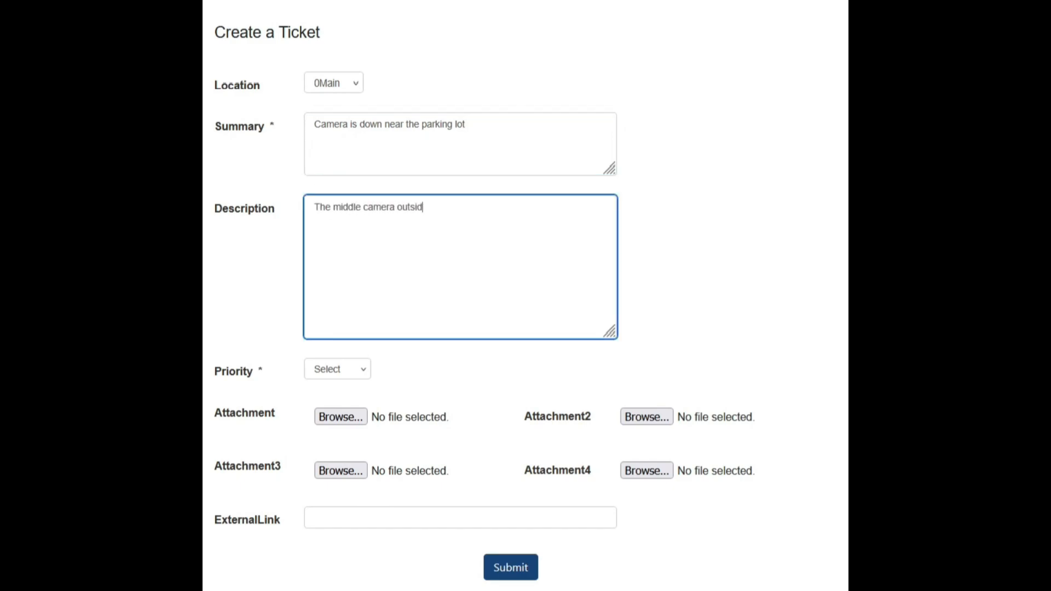
{"action": "type", "text": "e is down. It looks broken"}
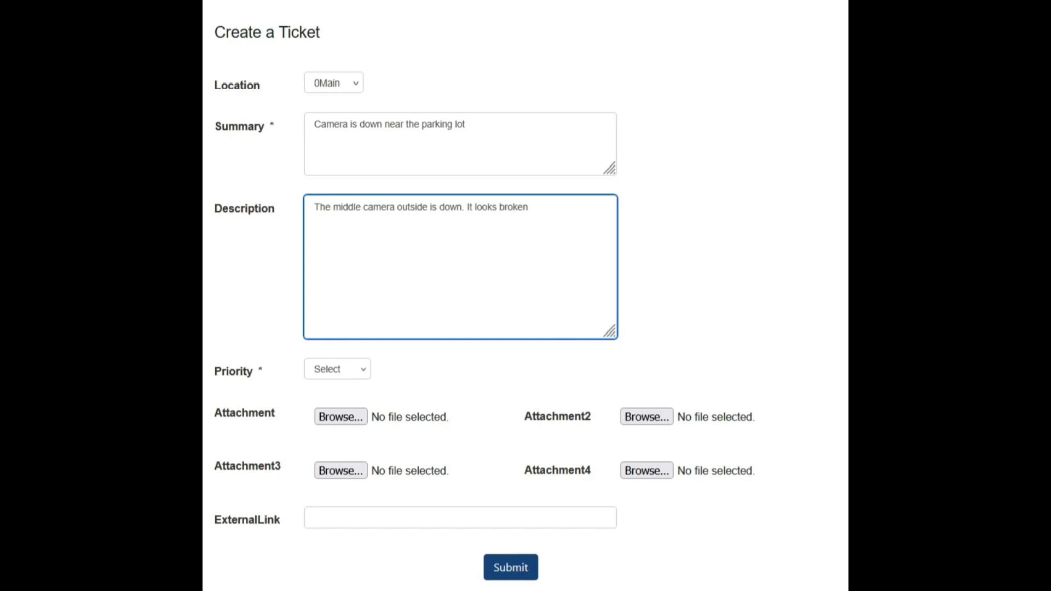
{"action": "type", "text": "."}
{"action": "left_click", "coordinate": [361, 374]}
{"action": "left_click", "coordinate": [342, 426]}
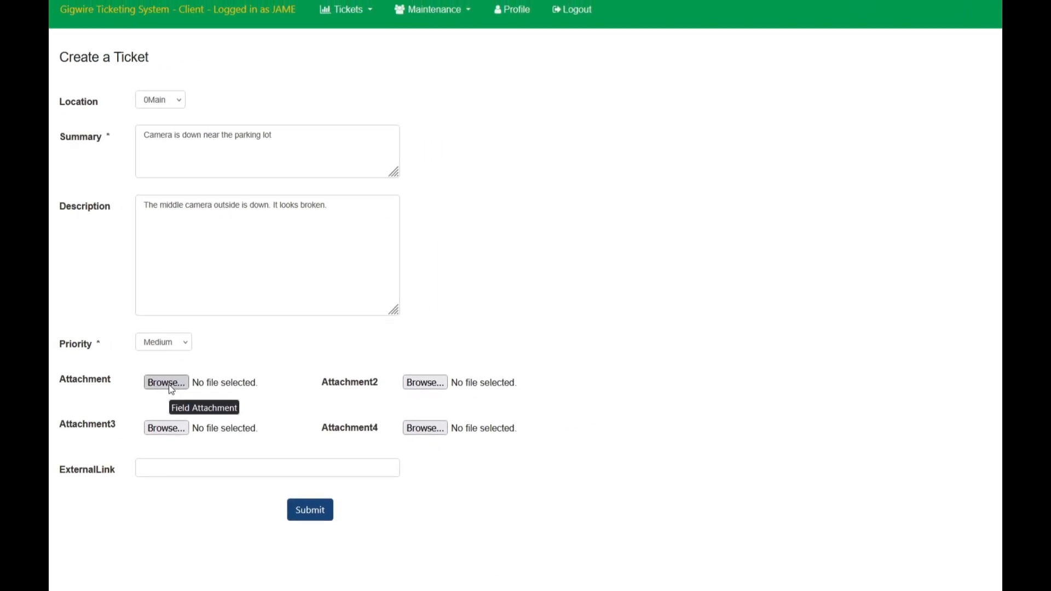
Step: Attach CAMERA ISSUE.jpg as the first attachment and submit the ticket
{"action": "left_click", "coordinate": [170, 385]}
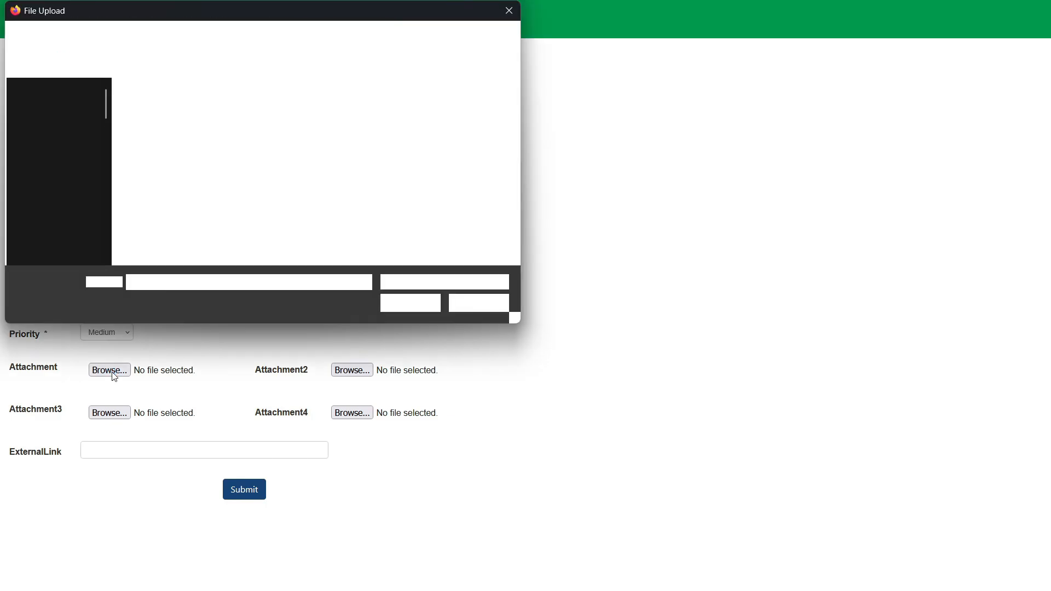
{"action": "left_click", "coordinate": [172, 142]}
{"action": "left_click", "coordinate": [408, 304]}
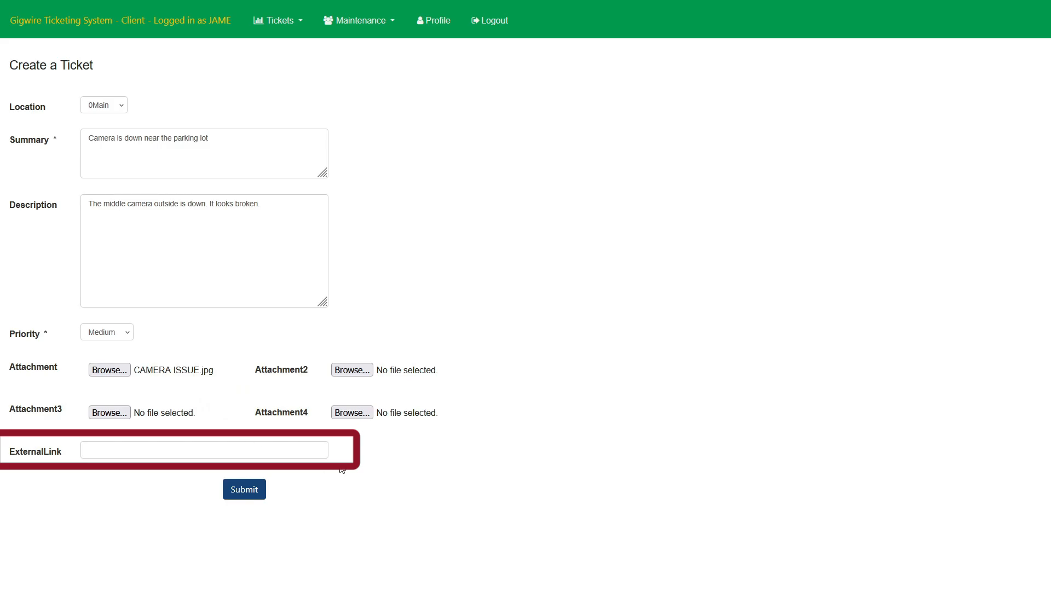
{"action": "left_click", "coordinate": [249, 490]}
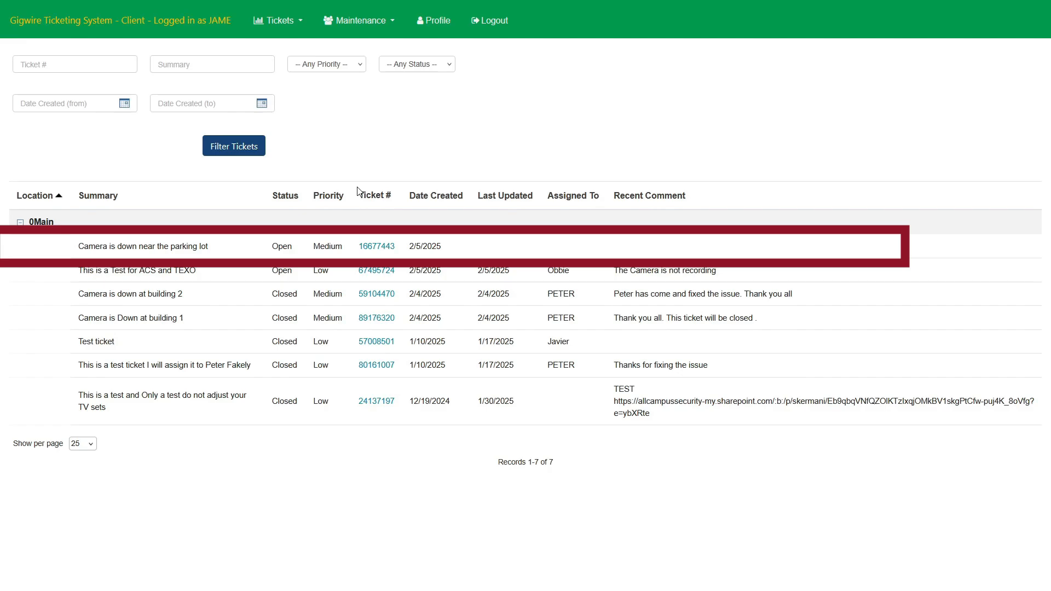
Step: Add the note "The middle camera image and location are added to the attachments. Please send a tech to assist." to the parking lot camera ticket
{"action": "left_click", "coordinate": [370, 248]}
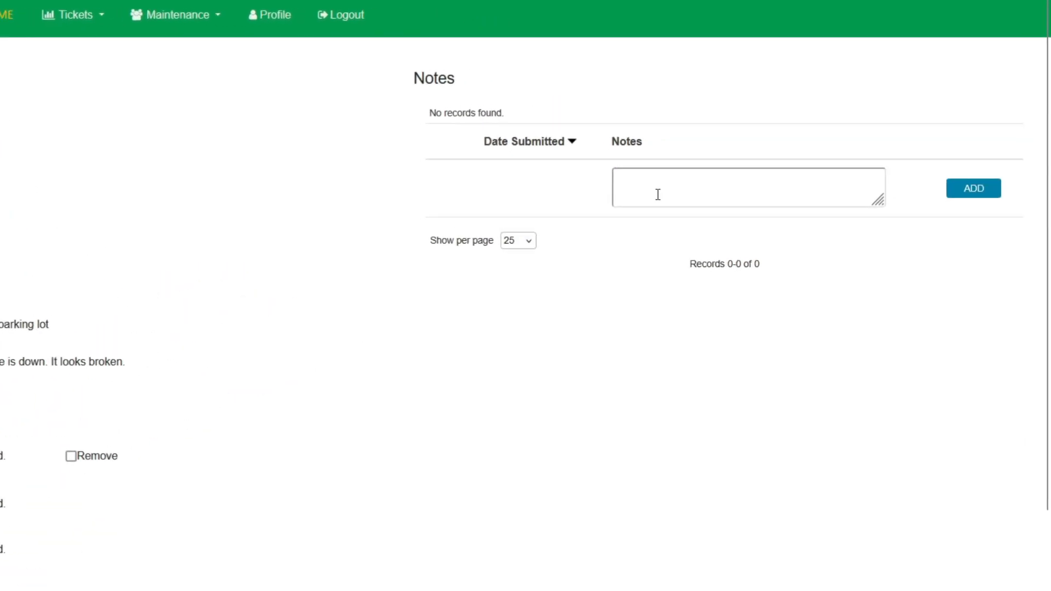
{"action": "left_click", "coordinate": [657, 195]}
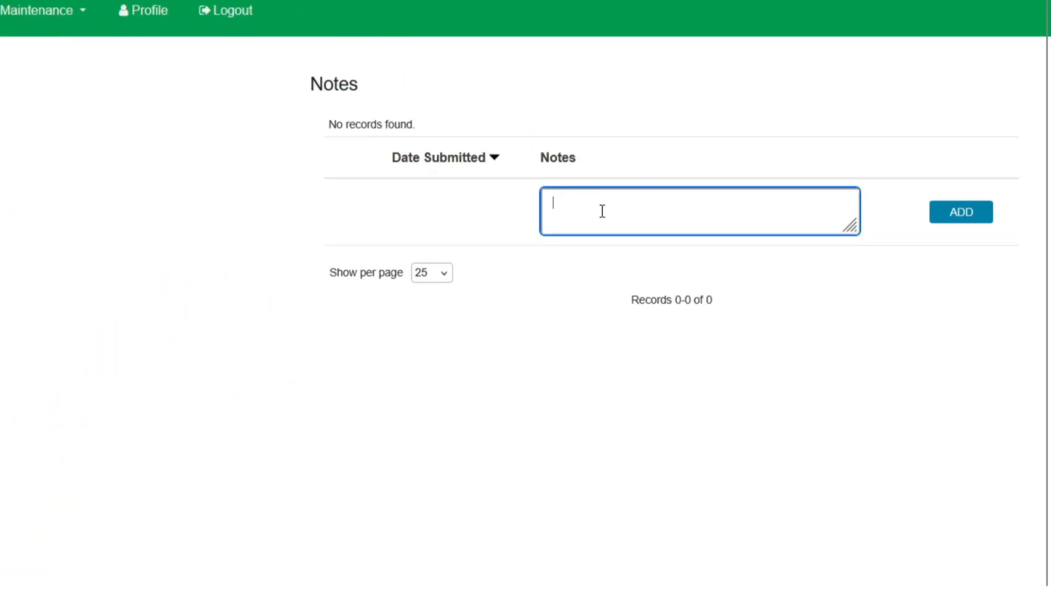
{"action": "type", "text": "The middle camera"}
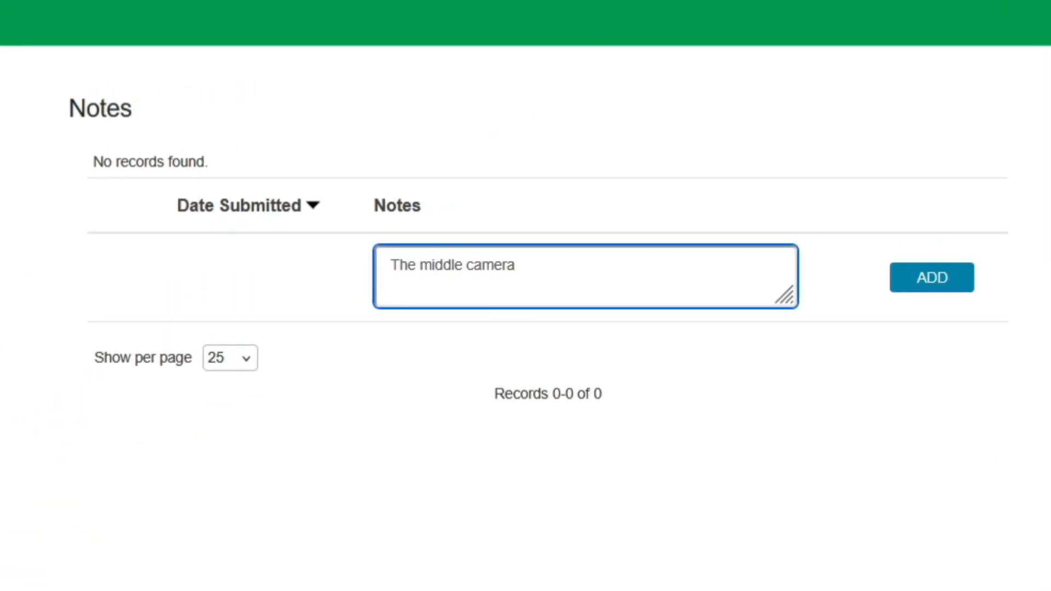
{"action": "type", "text": " image and location are added to the attachments"}
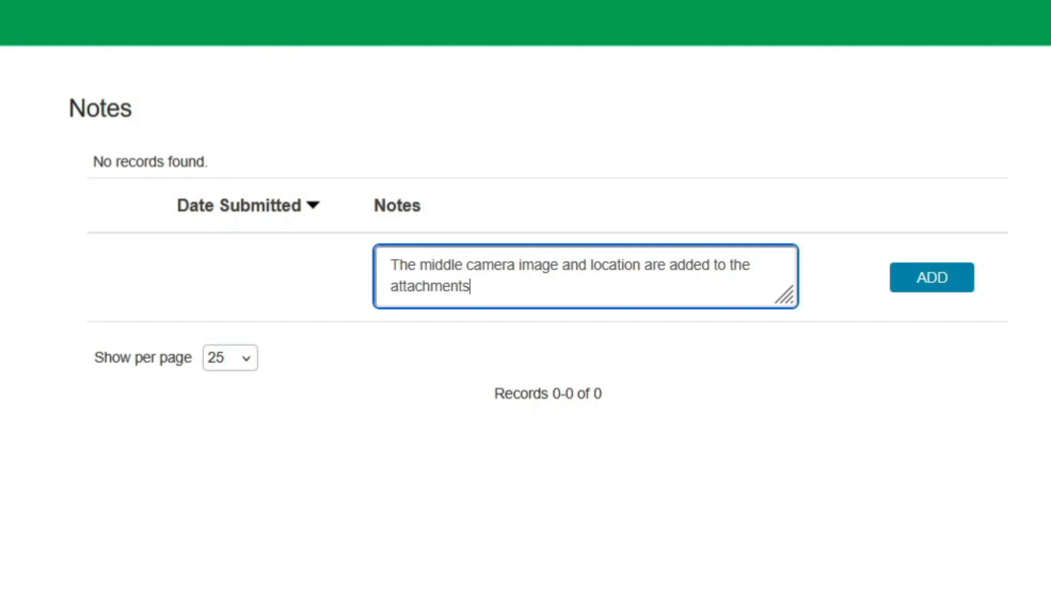
{"action": "type", "text": ". Please send a t"}
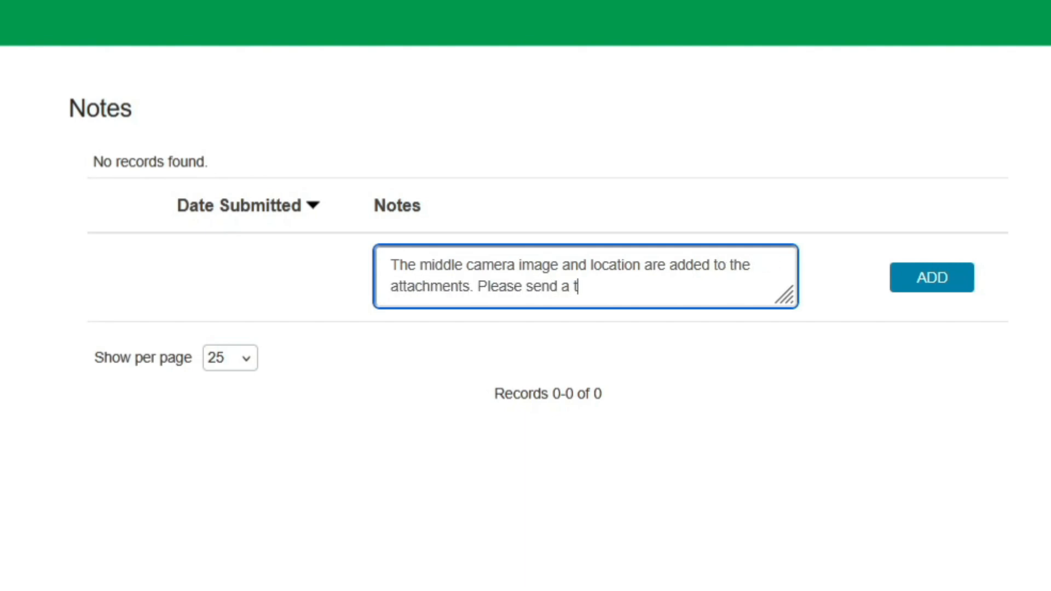
{"action": "type", "text": "ech to assist."}
{"action": "left_click", "coordinate": [937, 281]}
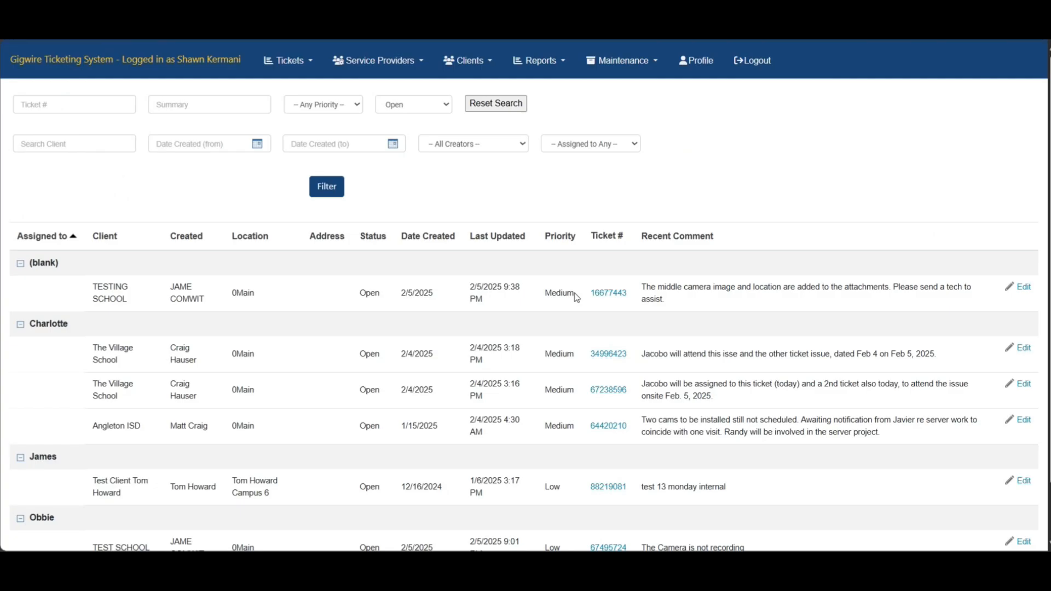
Step: Open the unassigned parking lot camera ticket in the administrator portal and examine its details and CAMERA ISSUE.jpg attachment
{"action": "left_click", "coordinate": [609, 293]}
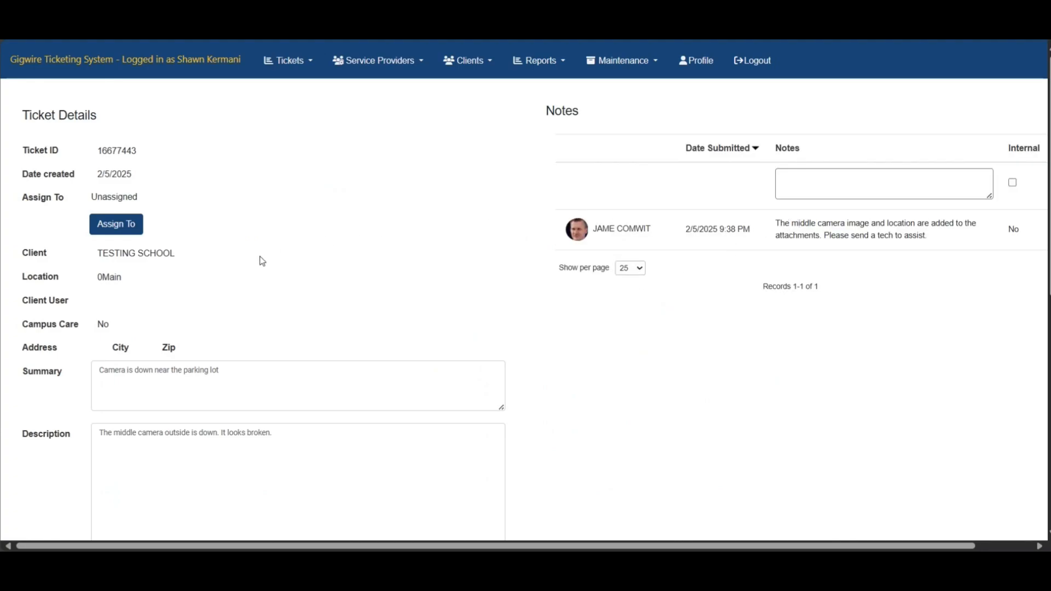
{"action": "scroll", "coordinate": [262, 261], "scroll_direction": "down", "scroll_amount": 4}
{"action": "scroll", "coordinate": [262, 261], "scroll_direction": "down", "scroll_amount": 2}
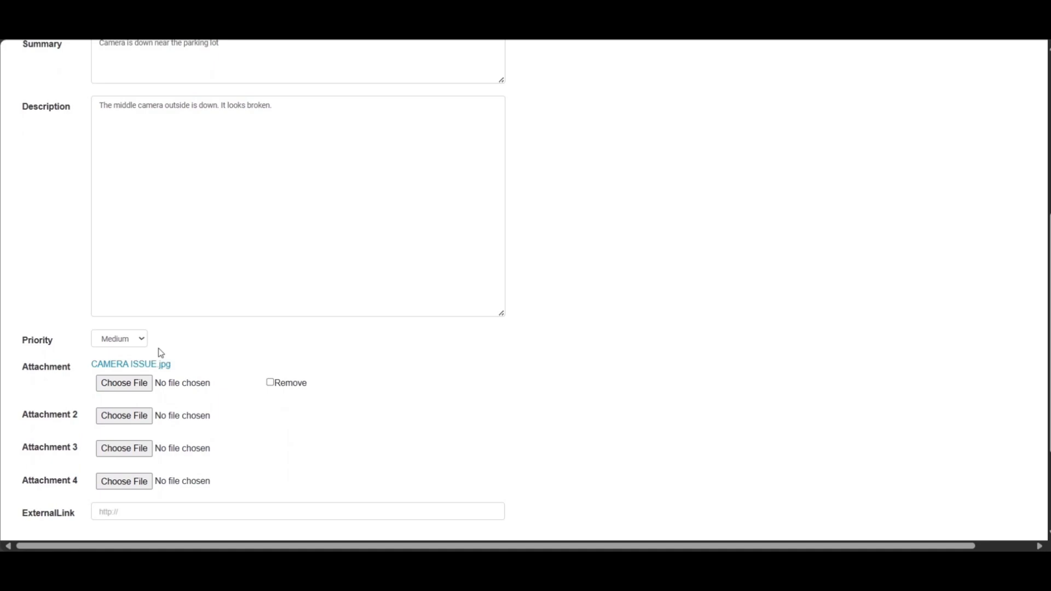
{"action": "left_click", "coordinate": [151, 367]}
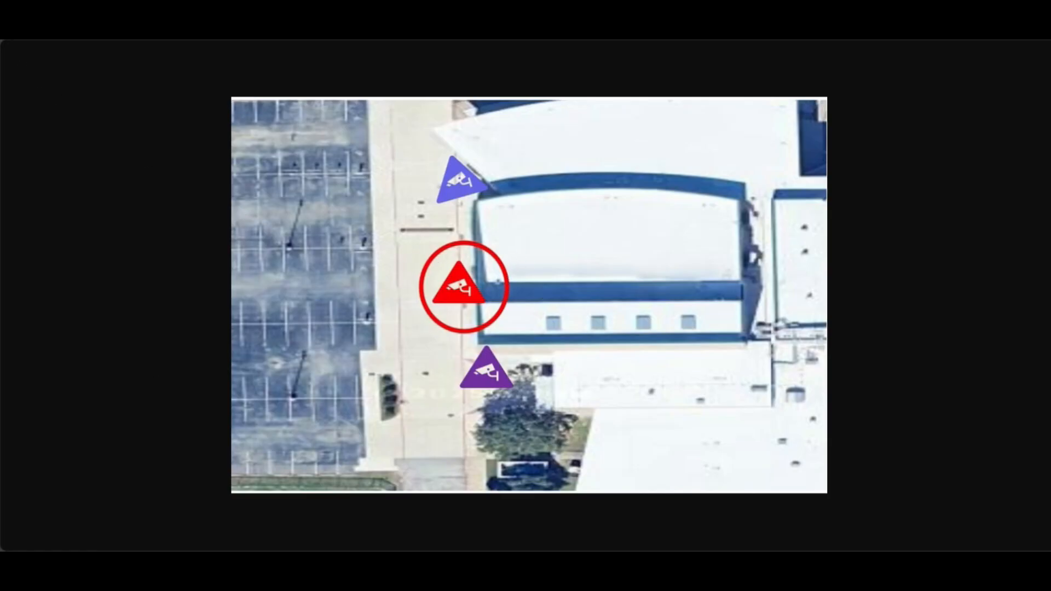
{"action": "left_click", "coordinate": [109, 41]}
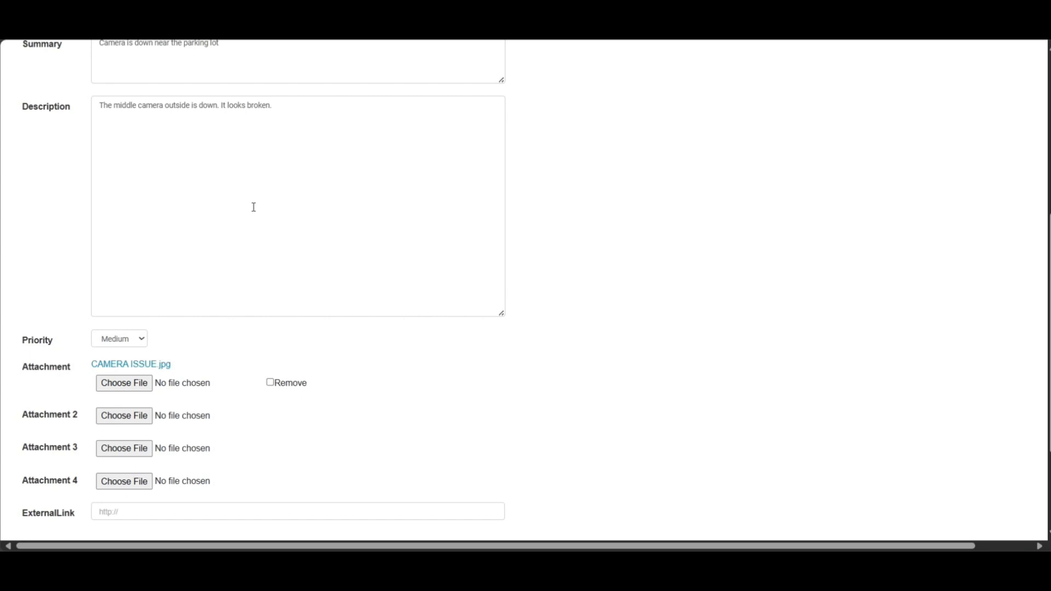
{"action": "scroll", "coordinate": [254, 207], "scroll_direction": "down", "scroll_amount": 3}
{"action": "scroll", "coordinate": [254, 207], "scroll_direction": "up", "scroll_amount": 3}
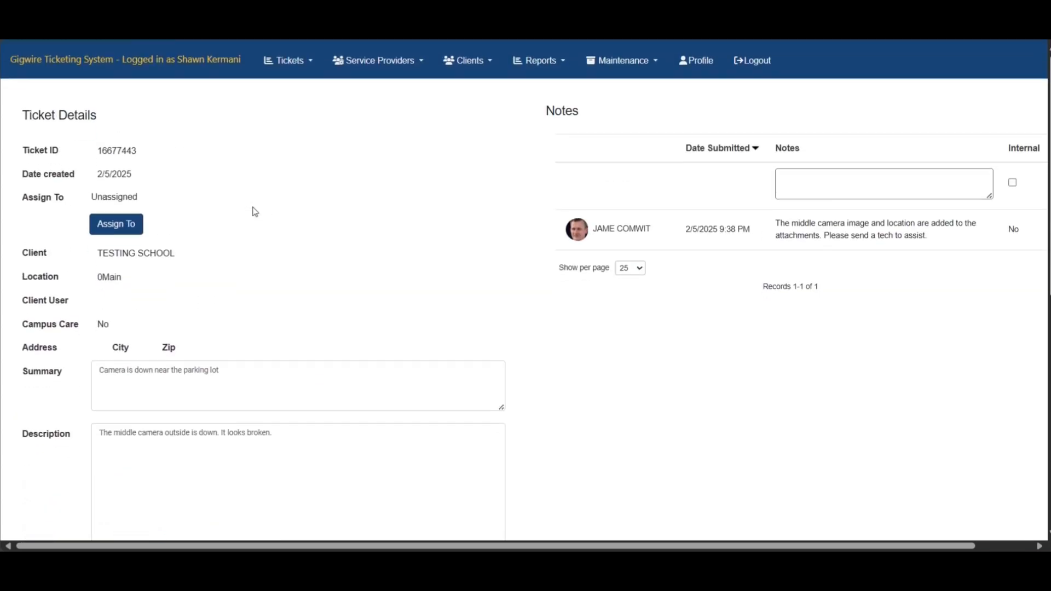
Step: Filter the service providers by the technician's first and last name and assign the ticket to that technician
{"action": "left_click", "coordinate": [120, 229]}
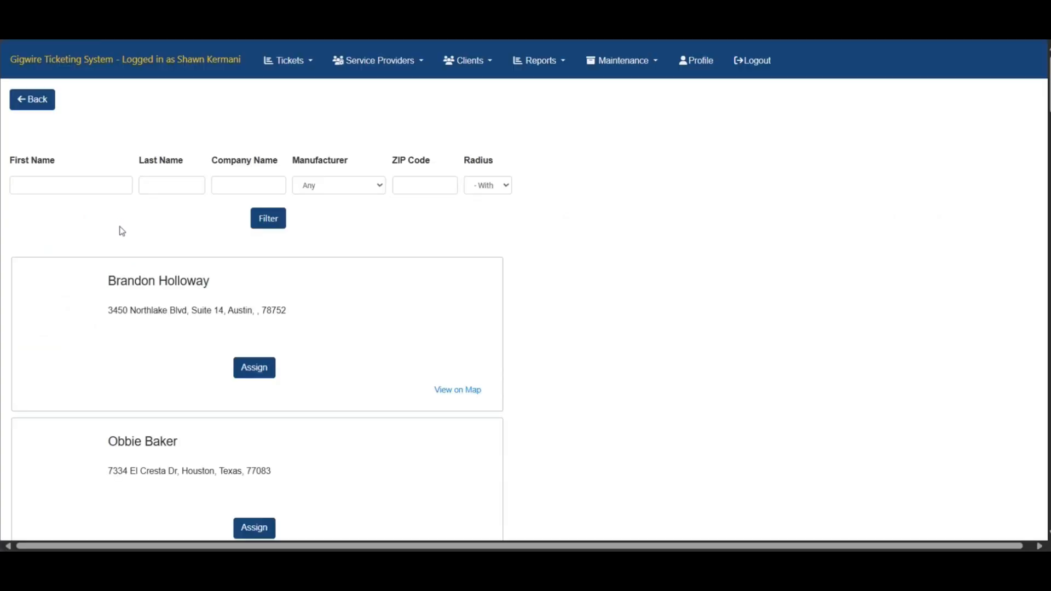
{"action": "left_click", "coordinate": [105, 178]}
{"action": "type", "text": "peter"}
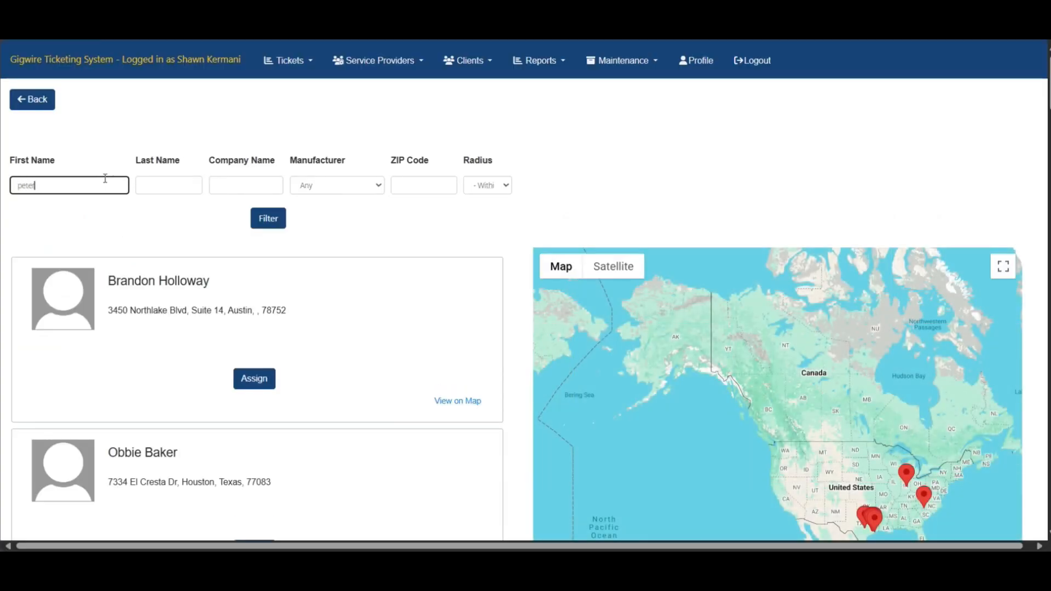
{"action": "key", "text": "Tab"}
{"action": "type", "text": "fakely"}
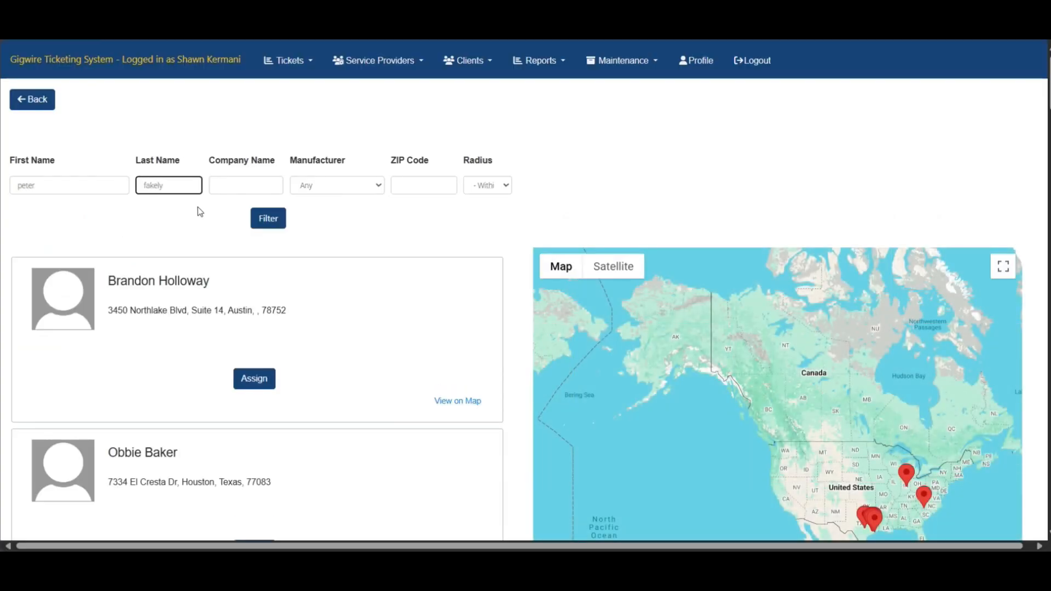
{"action": "left_click", "coordinate": [267, 219]}
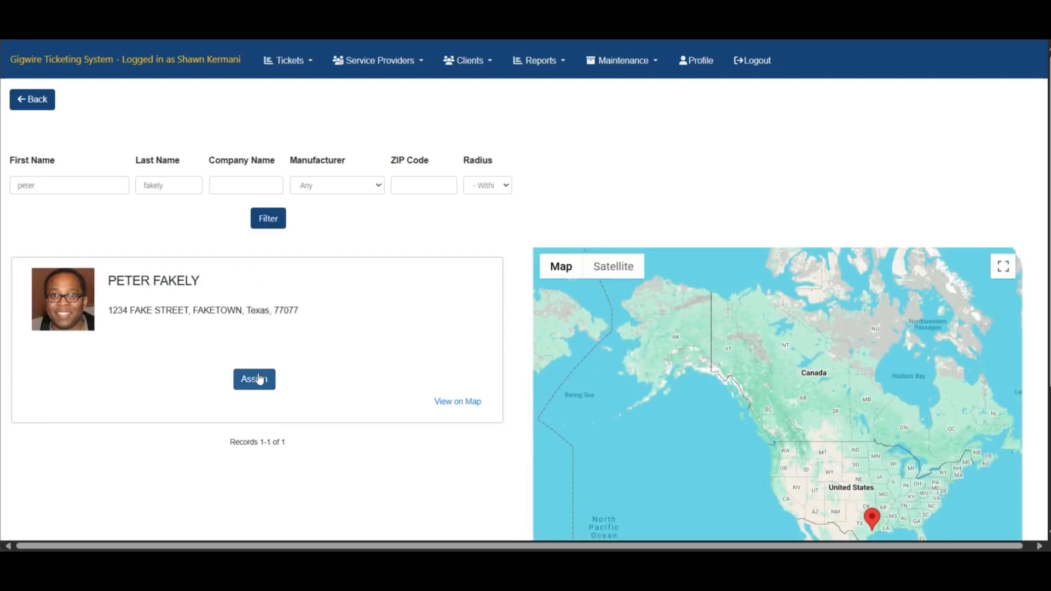
{"action": "left_click", "coordinate": [259, 380]}
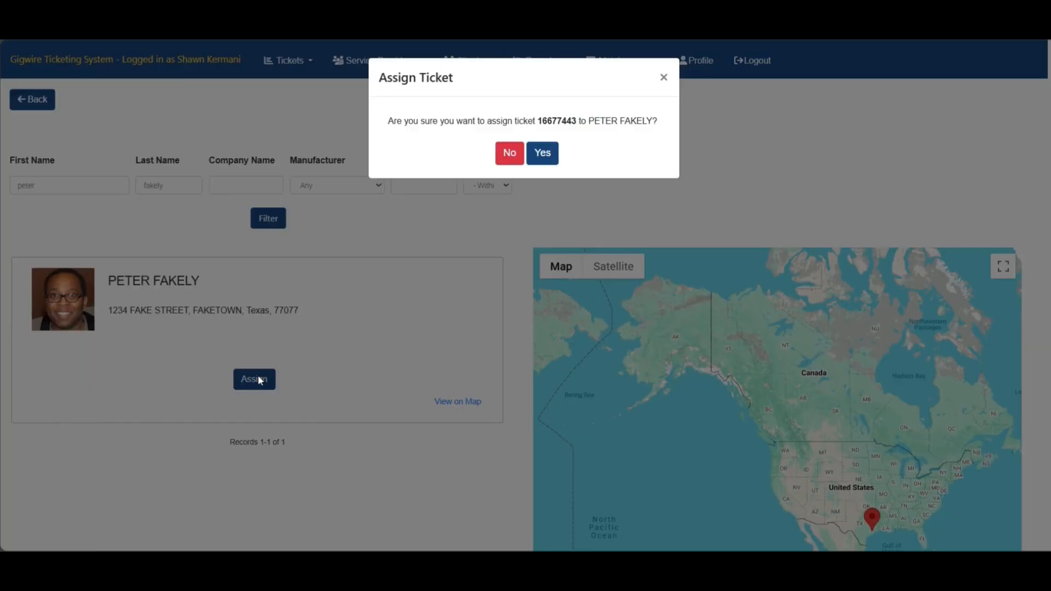
{"action": "left_click", "coordinate": [546, 156]}
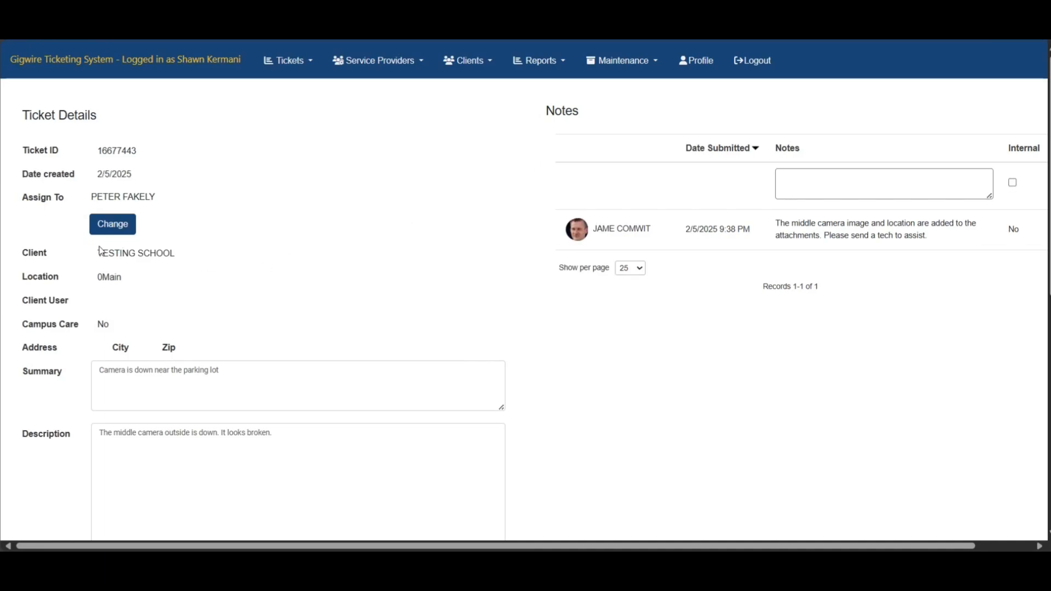
Step: Add a ticket note telling the client that the technician has been assigned to come to the site and look over the issue
{"action": "left_click", "coordinate": [810, 178]}
{"action": "type", "text": "Hi Jam"}
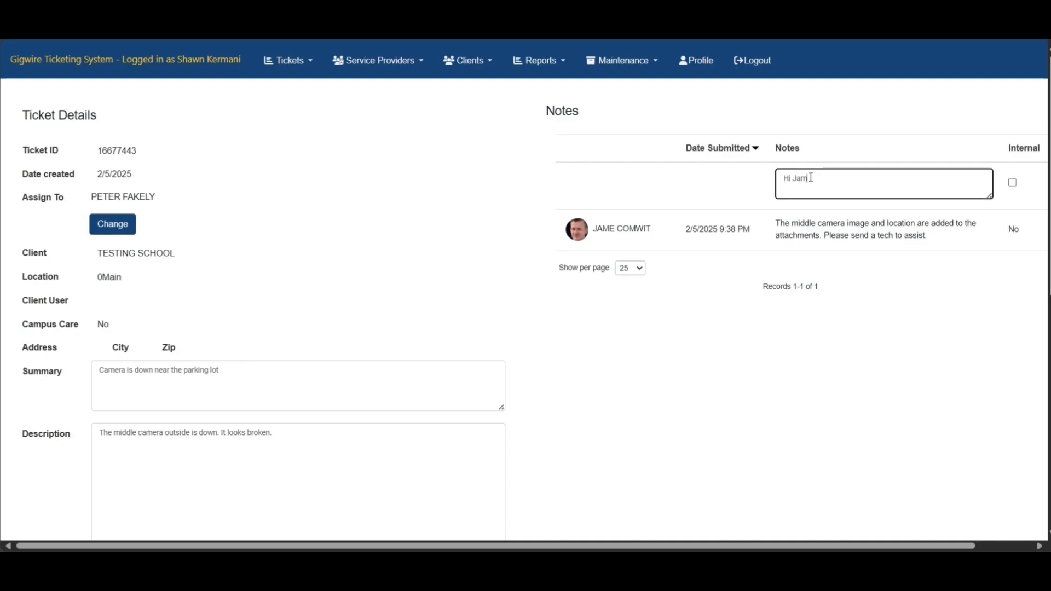
{"action": "type", "text": "e, We have Assigned Peter"}
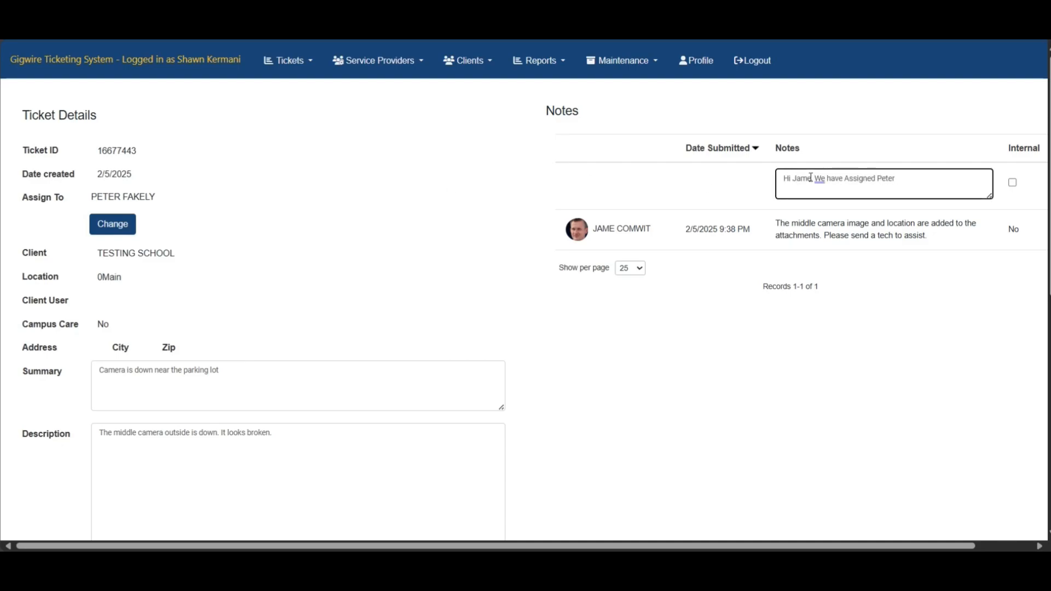
{"action": "type", "text": " F to come to the site and look over the issue."}
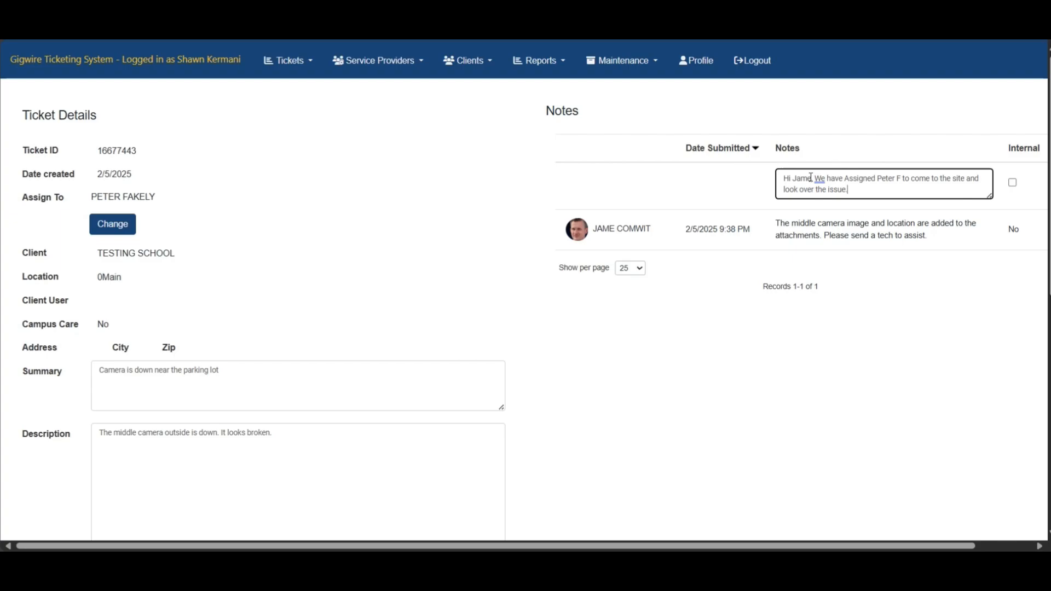
{"action": "scroll", "coordinate": [763, 312], "scroll_direction": "right", "scroll_amount": 1}
{"action": "key", "text": "Return"}
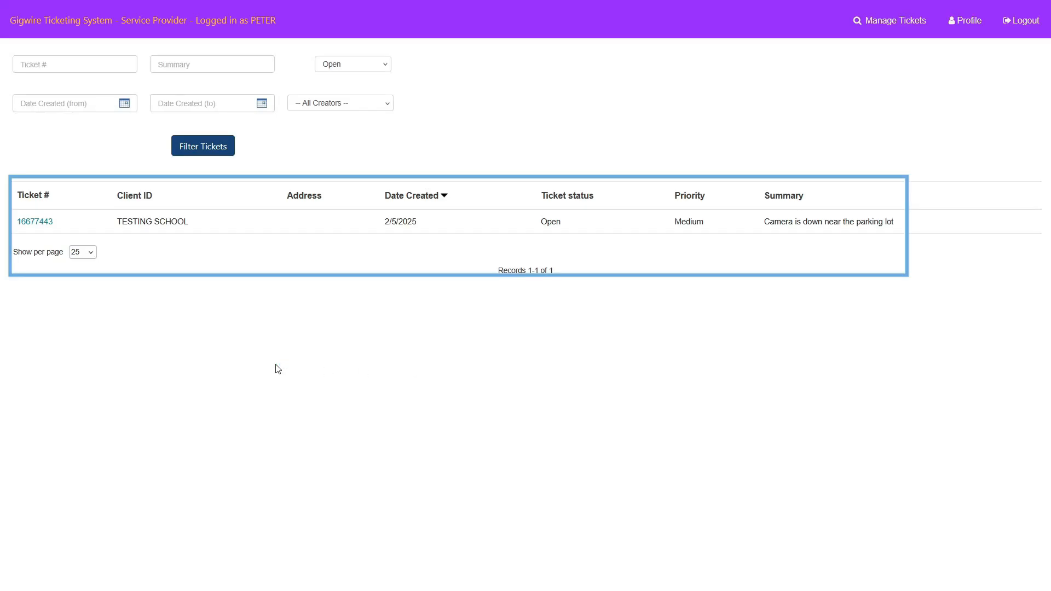
Step: Open the parking lot camera ticket as service provider and add the note "I have arrived at the site: and resolved the issue. The camera was unplugged."
{"action": "left_click", "coordinate": [44, 220]}
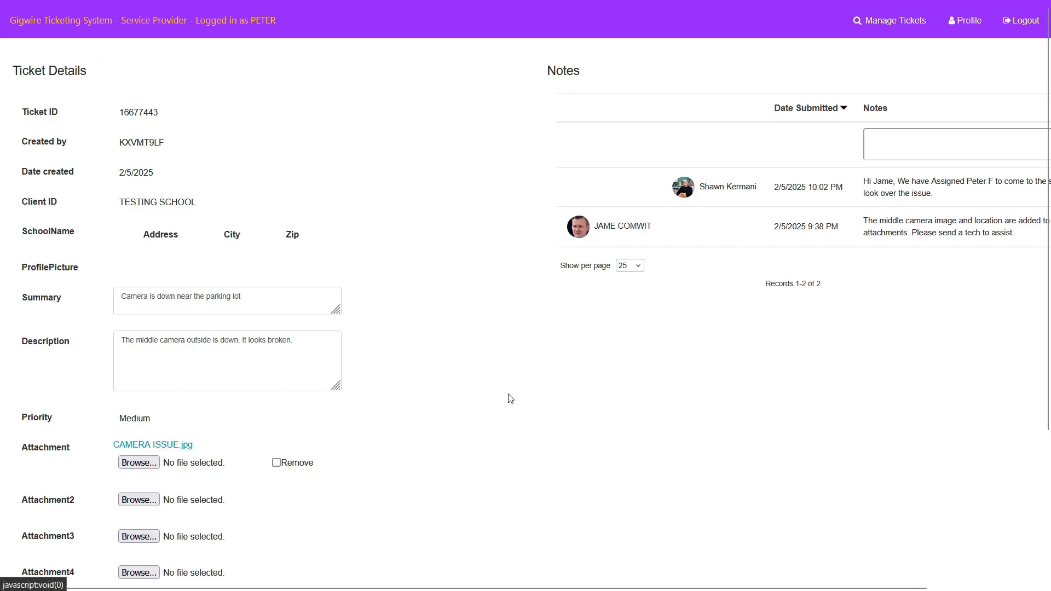
{"action": "scroll", "coordinate": [510, 399], "scroll_direction": "down", "scroll_amount": 3}
{"action": "scroll", "coordinate": [511, 399], "scroll_direction": "up", "scroll_amount": 3}
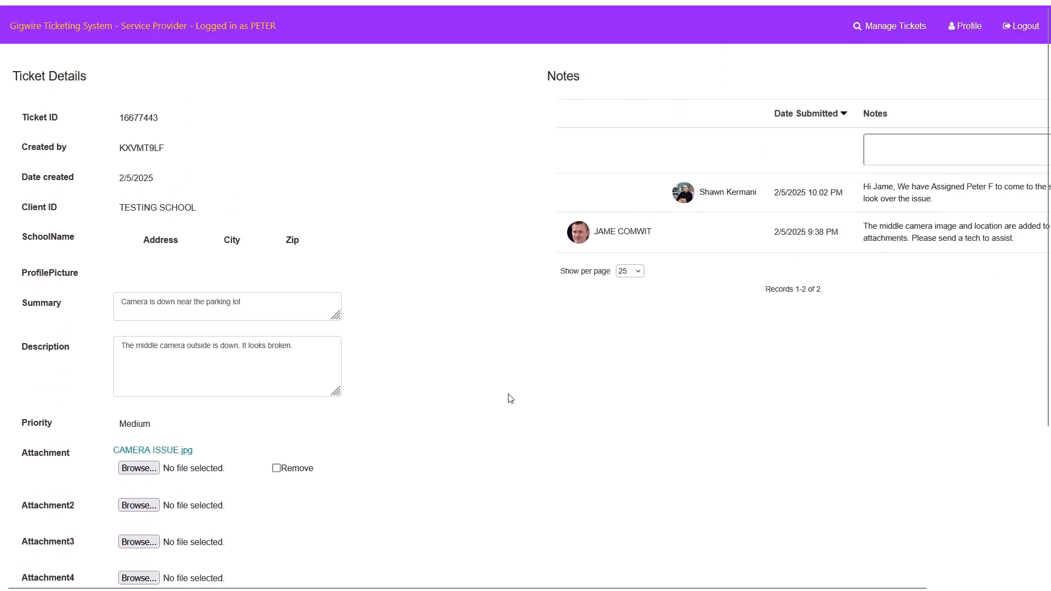
{"action": "scroll", "coordinate": [511, 399], "scroll_direction": "right", "scroll_amount": 2}
{"action": "left_click", "coordinate": [809, 143]}
{"action": "type", "text": "I have arrived at the site: and resolv"}
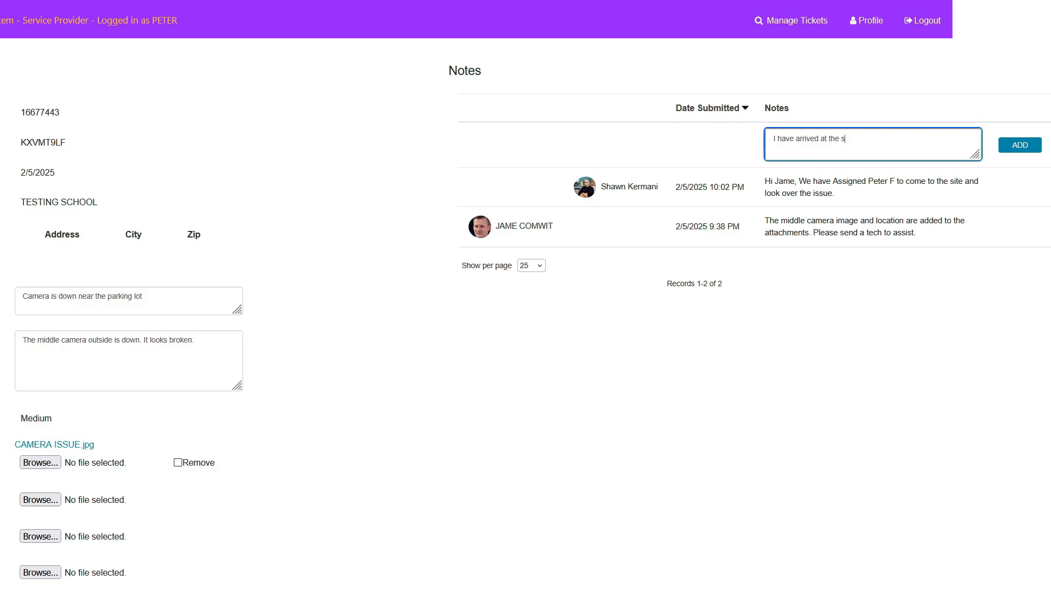
{"action": "type", "text": "ed the issue "}
{"action": "type", "text": " The camera was unplugged."}
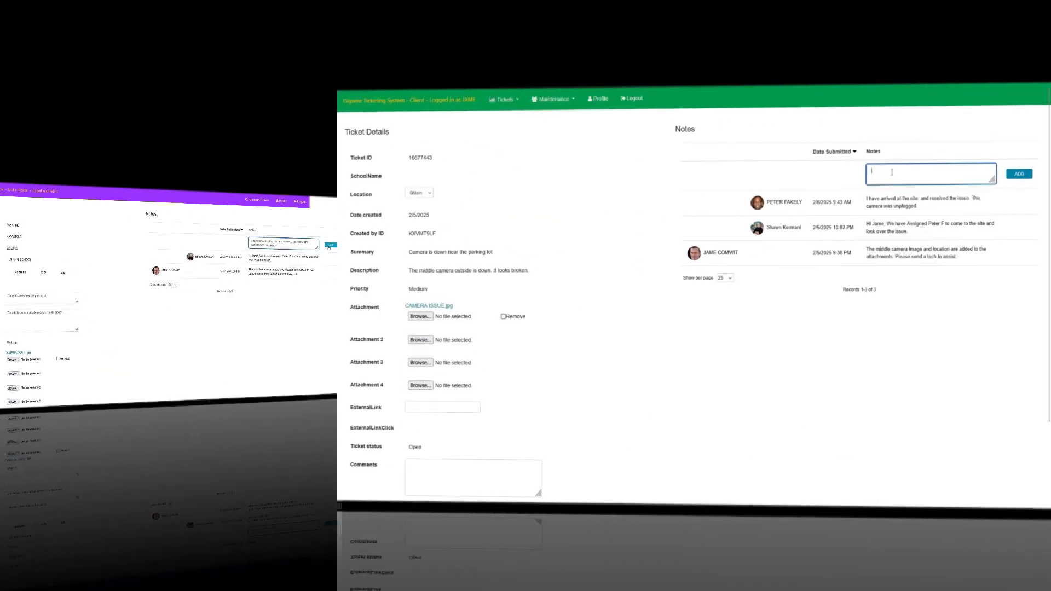
Step: In the client portal, write a ticket note confirming that the technician has fixed the issue and thanking the technician for the great service
{"action": "type", "text": "nfirm that Peter "}
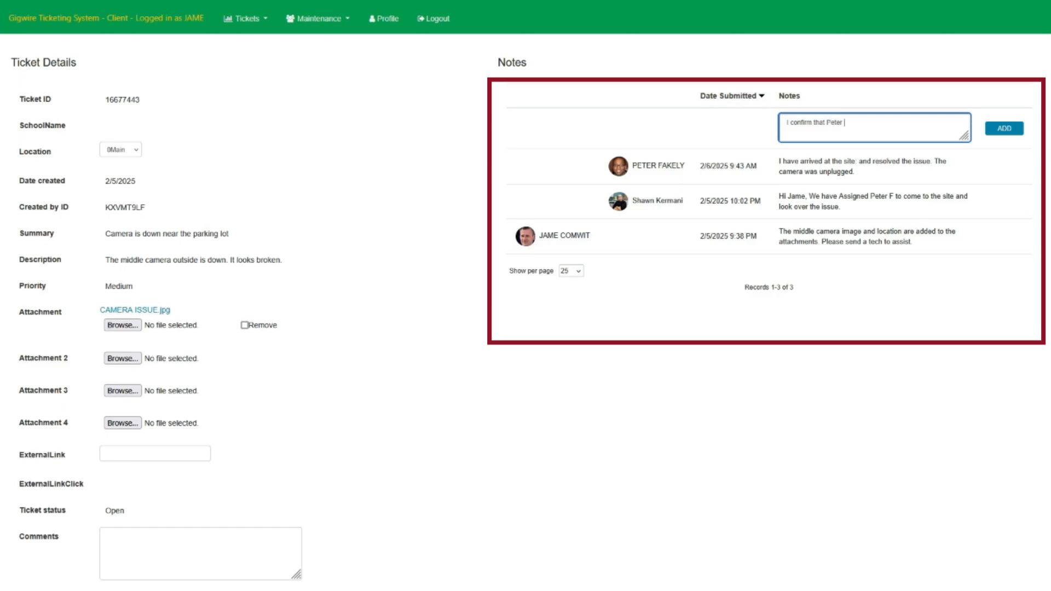
{"action": "type", "text": "has fixed the issue. Thank you Peter fo"}
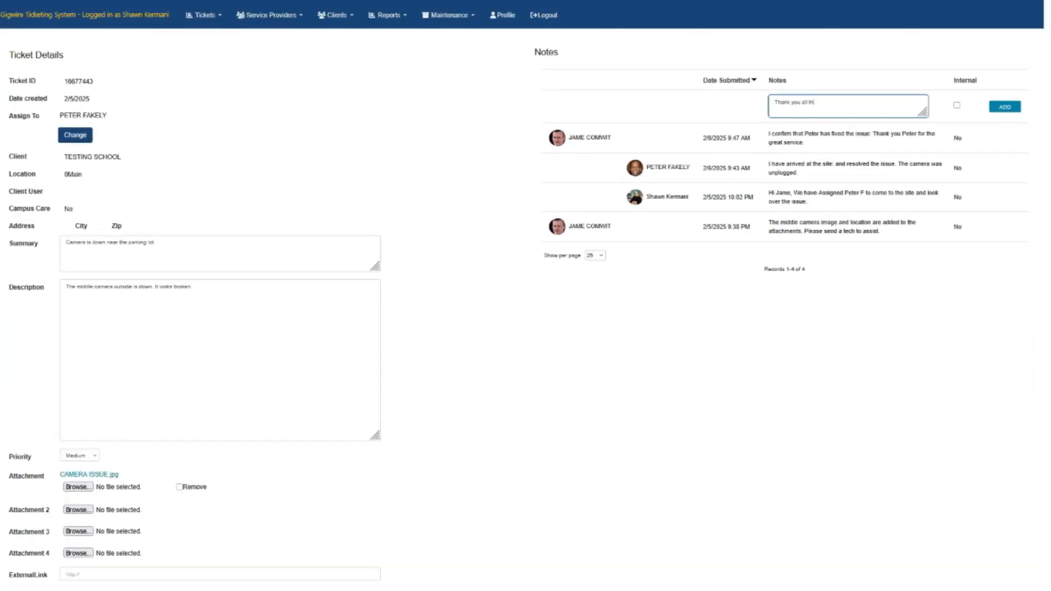
Step: In the administrator portal, add the note "Thank you all this ticket will be closed" to the parking lot camera ticket
{"action": "type", "text": "is ticket will be closed"}
{"action": "left_click", "coordinate": [1006, 106]}
Step: Set the ticket status to Close and enter the required closing comment "The site is closed."
{"action": "scroll", "coordinate": [246, 232], "scroll_direction": "down", "scroll_amount": 3}
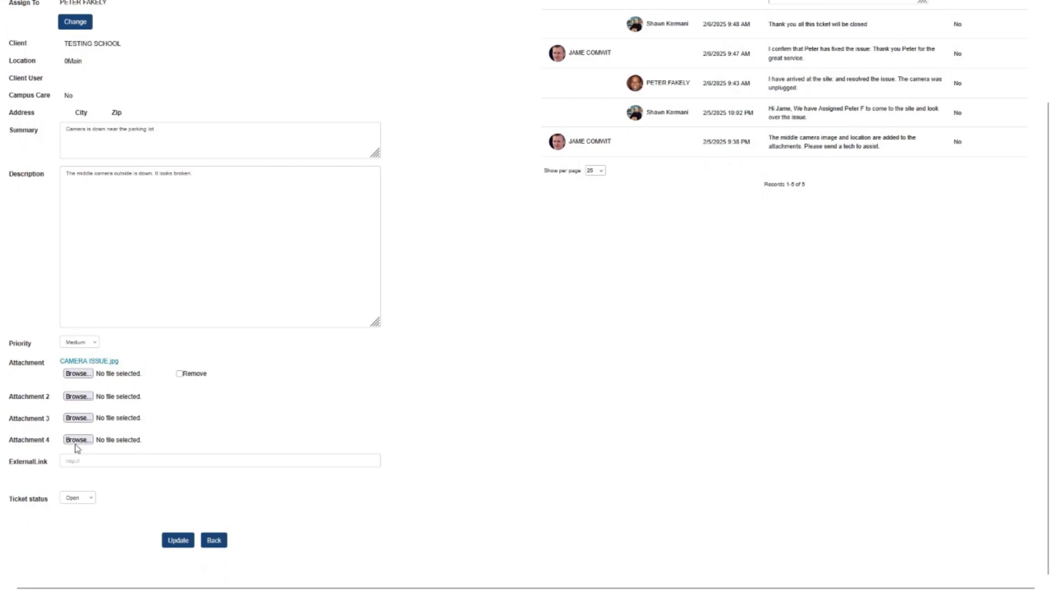
{"action": "left_click", "coordinate": [91, 499]}
{"action": "left_click", "coordinate": [82, 516]}
{"action": "scroll", "coordinate": [90, 515], "scroll_direction": "down", "scroll_amount": 2}
{"action": "left_click", "coordinate": [106, 436]}
{"action": "type", "text": "Th"}
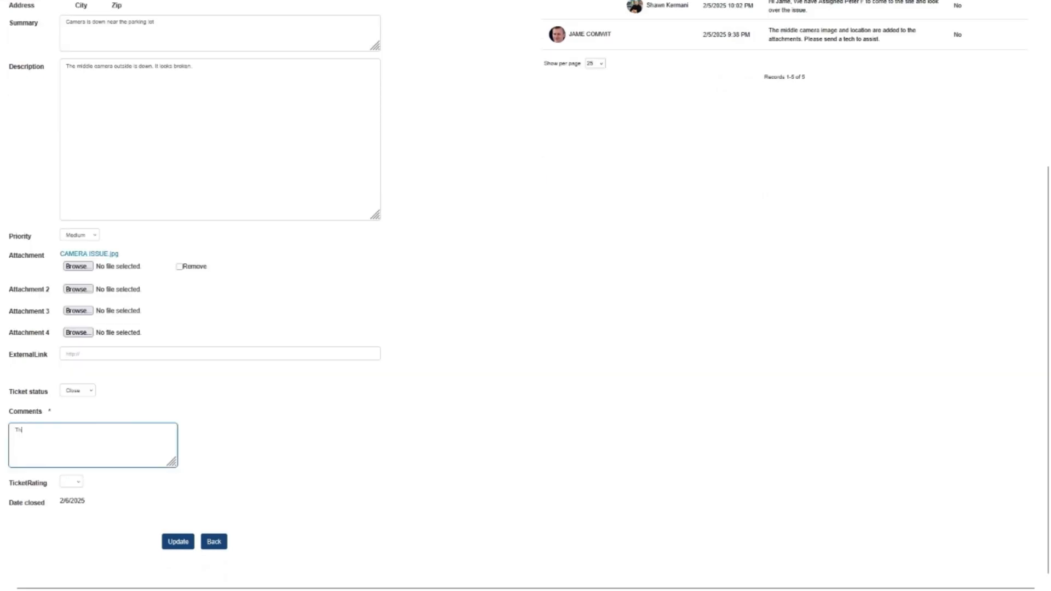
{"action": "type", "text": "e site is closed."}
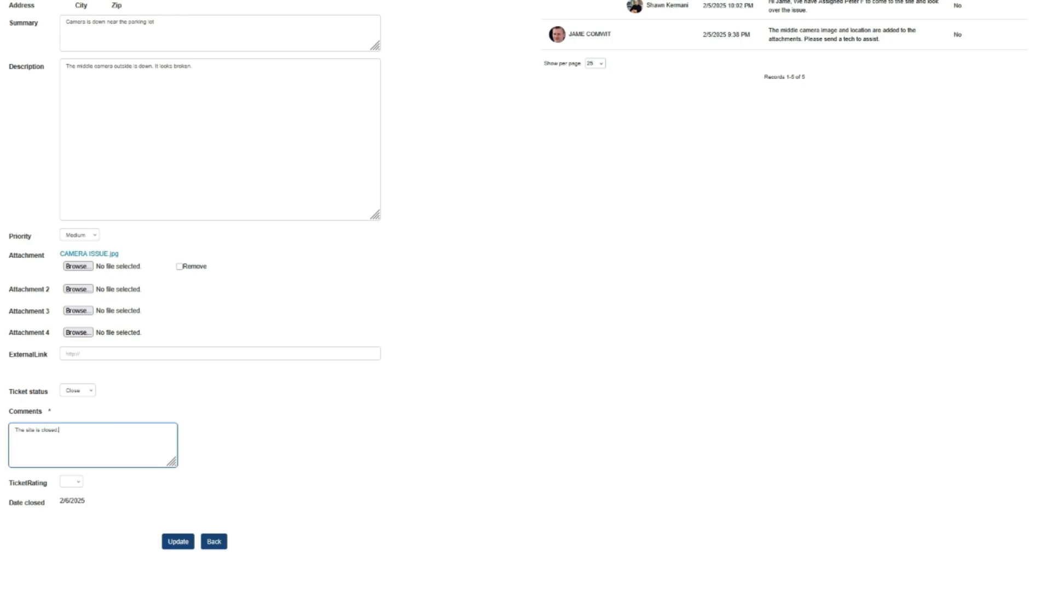
Step: Give the ticket a rating of 5 and save the ticket update
{"action": "left_click", "coordinate": [72, 482]}
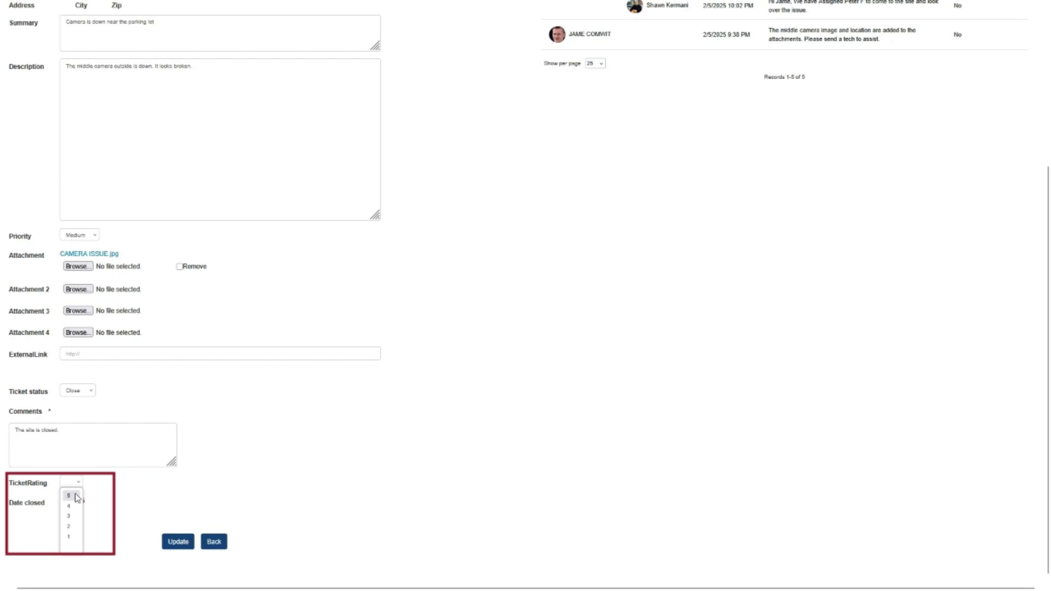
{"action": "left_click", "coordinate": [76, 497]}
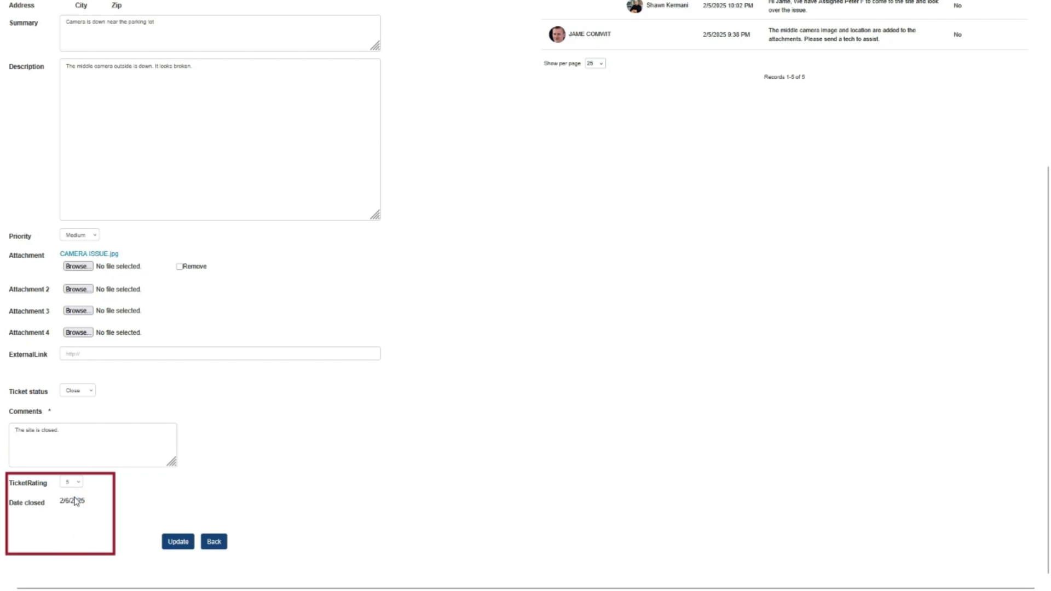
{"action": "left_click", "coordinate": [176, 542]}
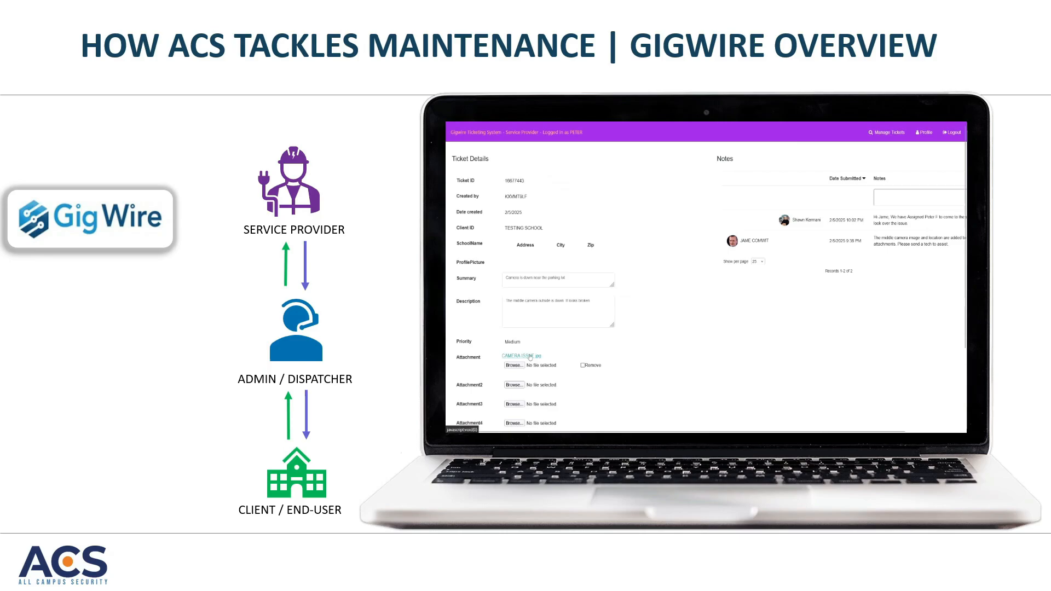
{"action": "scroll", "coordinate": [698, 332], "scroll_direction": "down", "scroll_amount": 3}
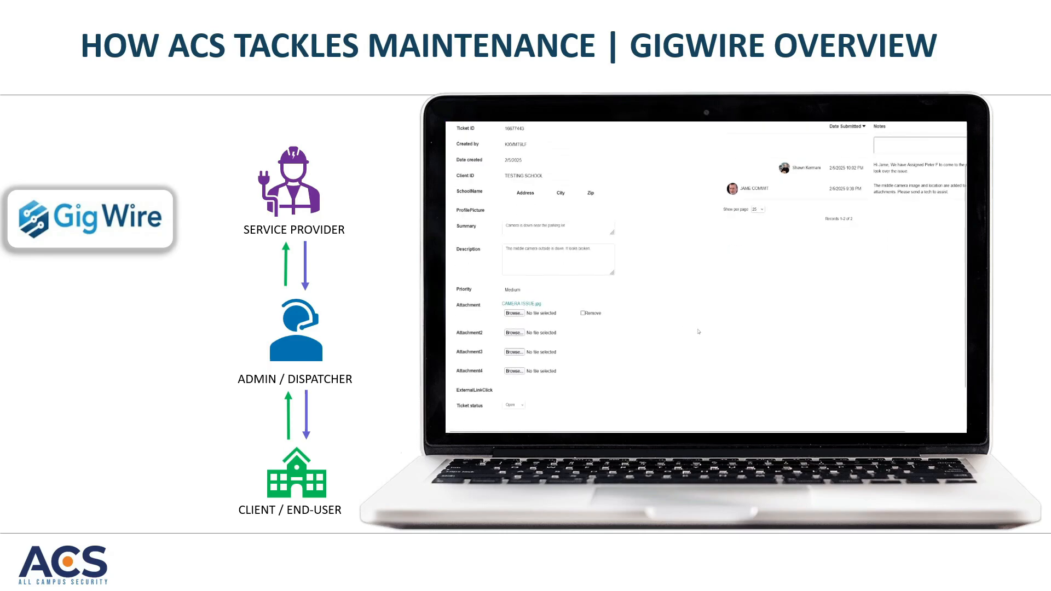